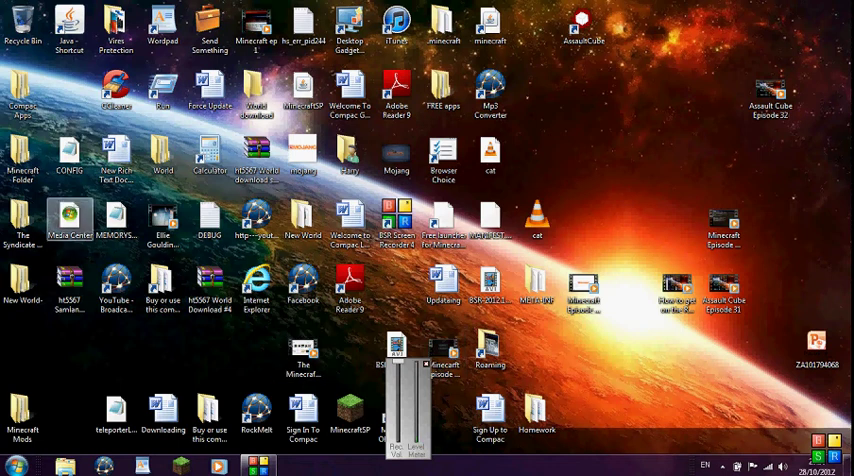
Step: Search the Start menu for Run to bring up the Run dialog
left_click(15, 466)
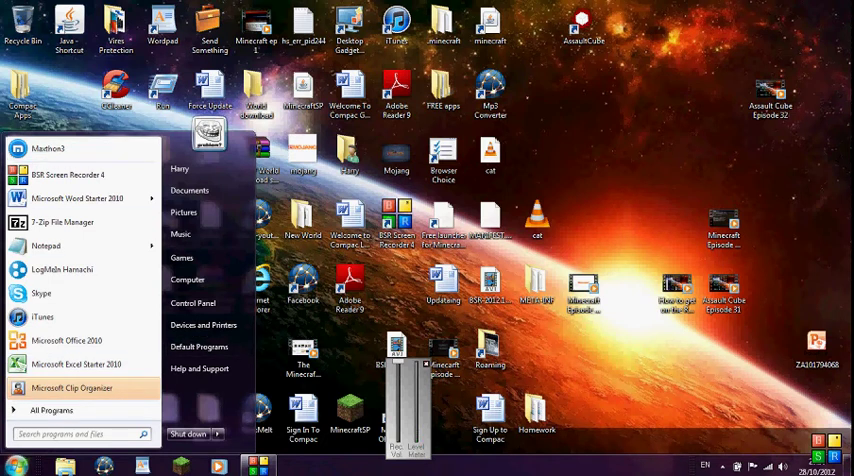
type("R")
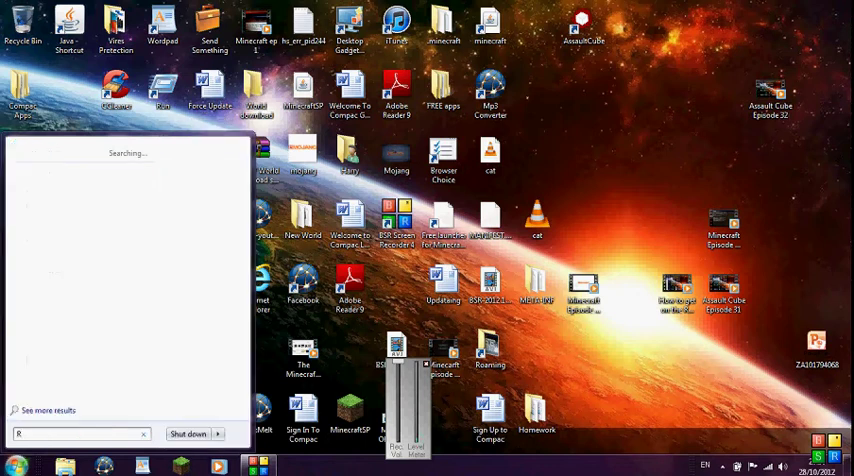
type("un")
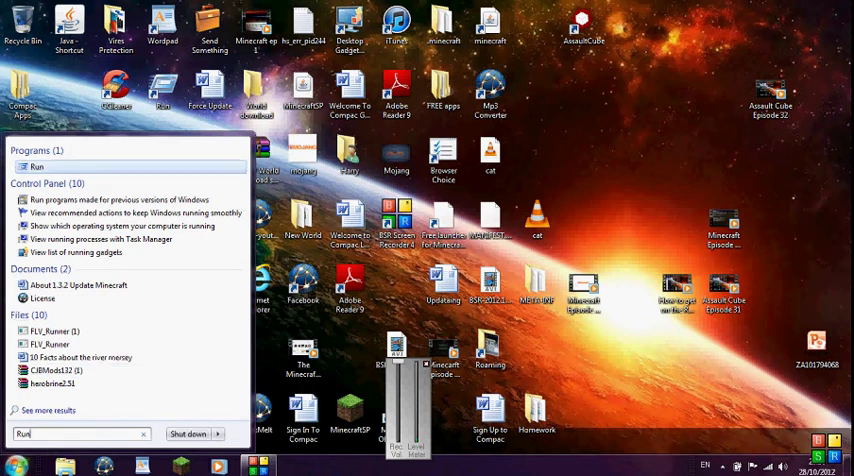
key("Return")
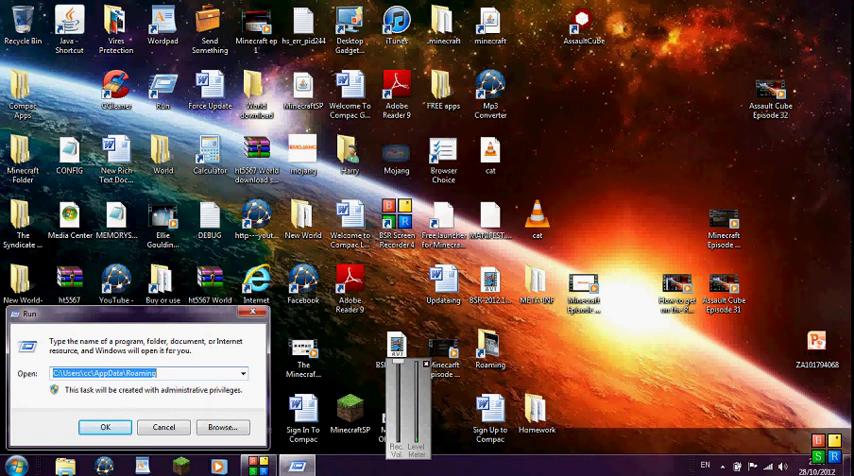
Step: Open %appdata% from Start search to show the Roaming folder with .minecraft
key("super")
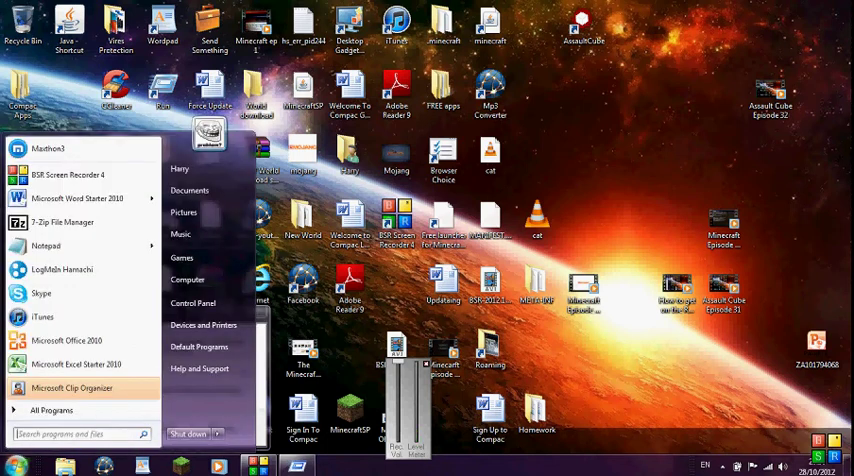
type("%appd")
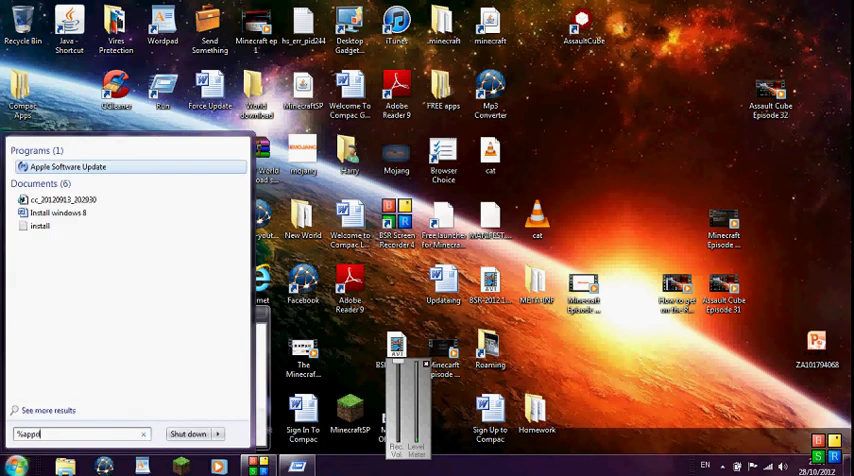
type("ata%")
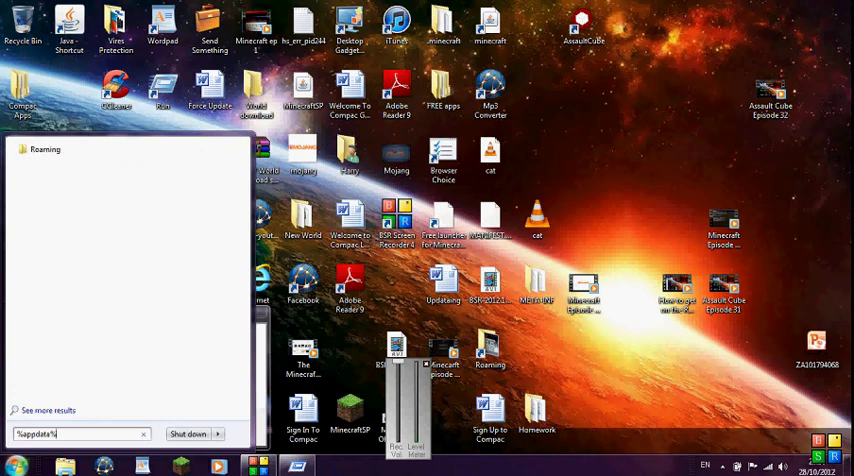
key("Return")
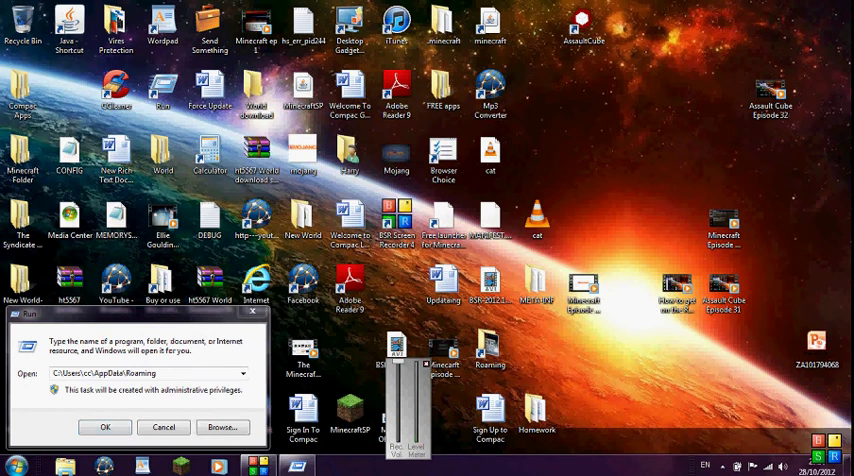
key("Return")
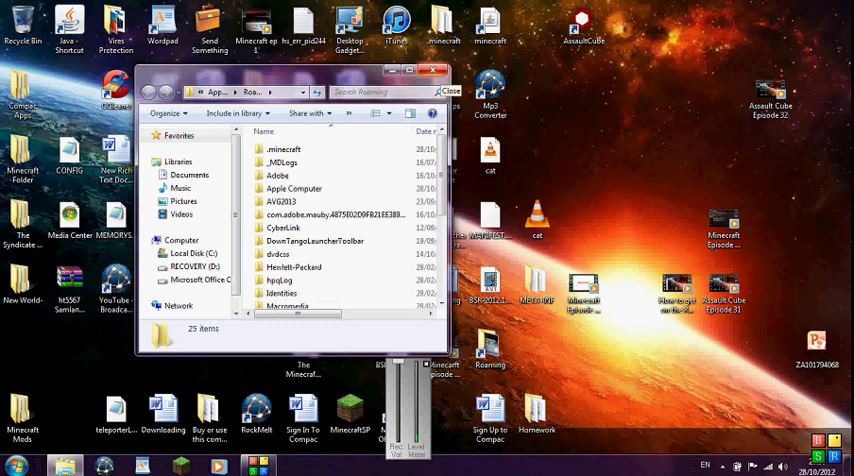
Step: Close the AppData Roaming Explorer window
left_click(437, 71)
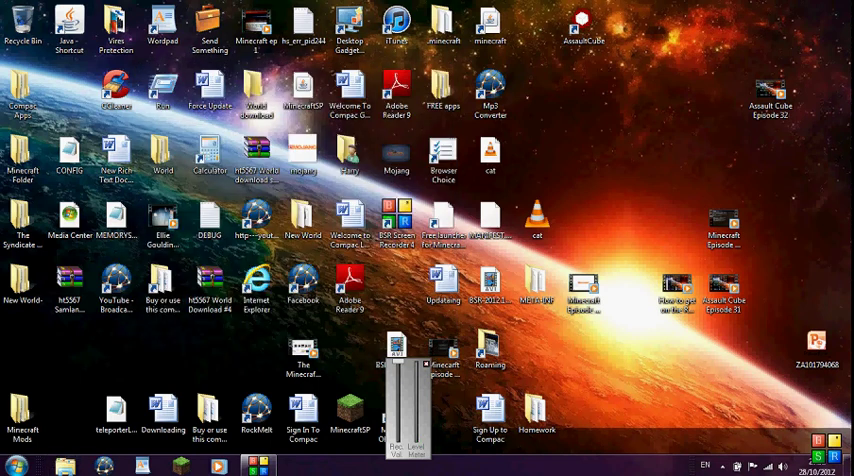